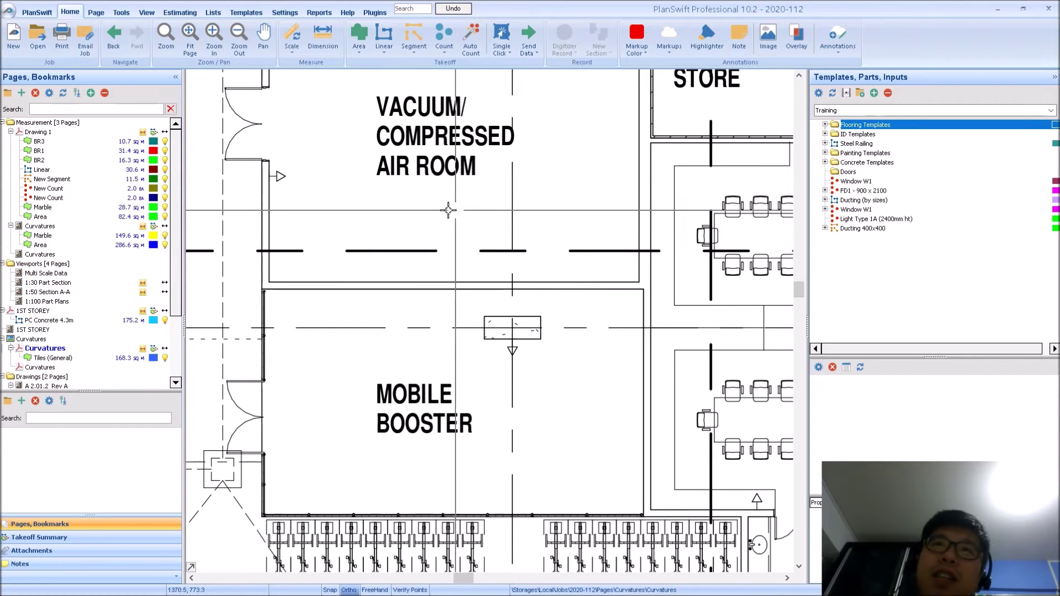
- Trace a trial linear takeoff along the top wall using the default properties
left_click(388, 36)
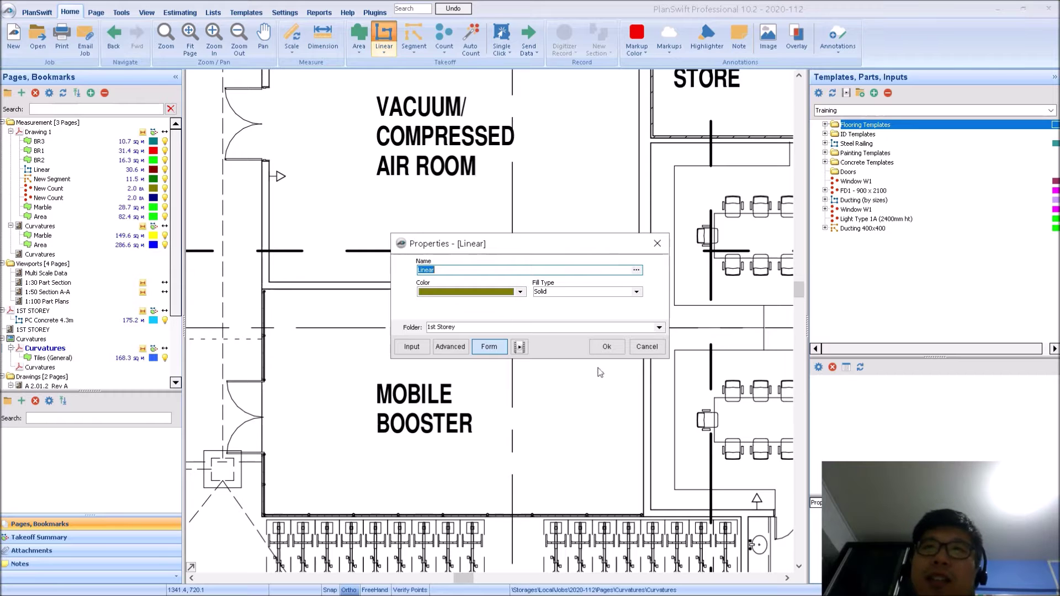
left_click(607, 346)
left_click(261, 281)
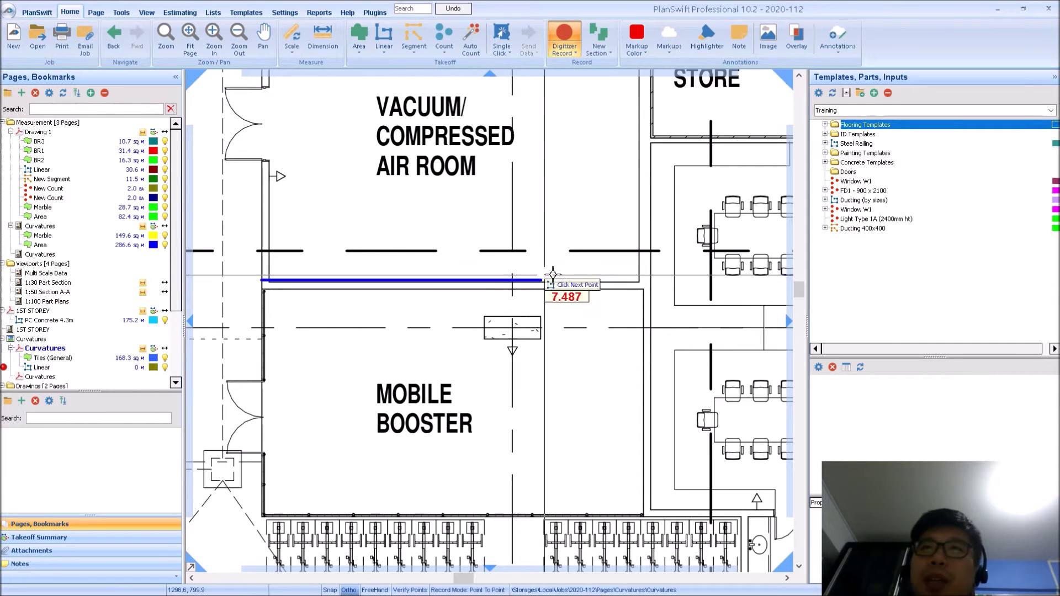
left_click(649, 281)
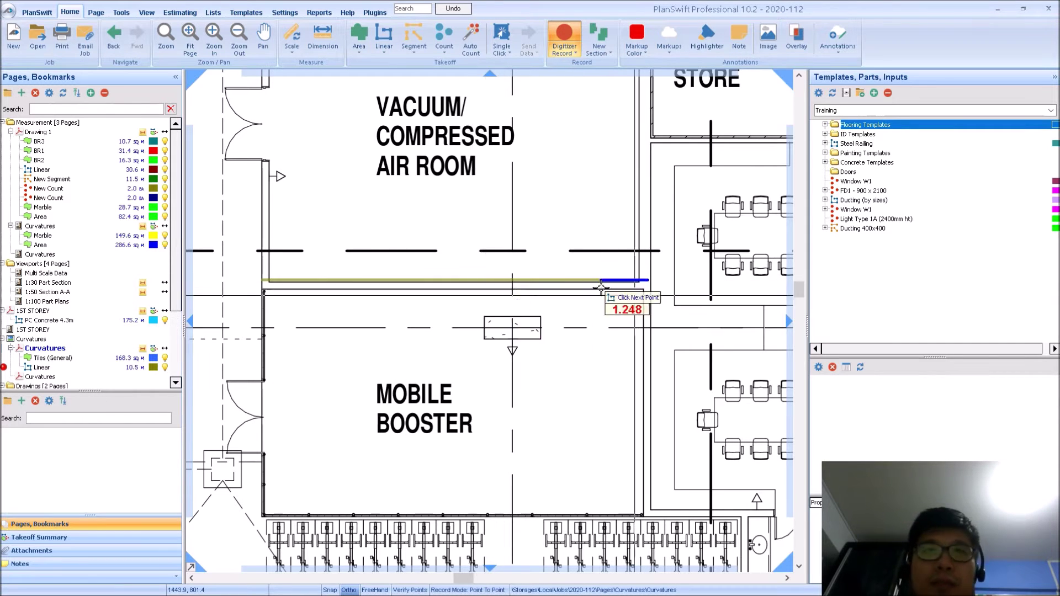
key("Escape")
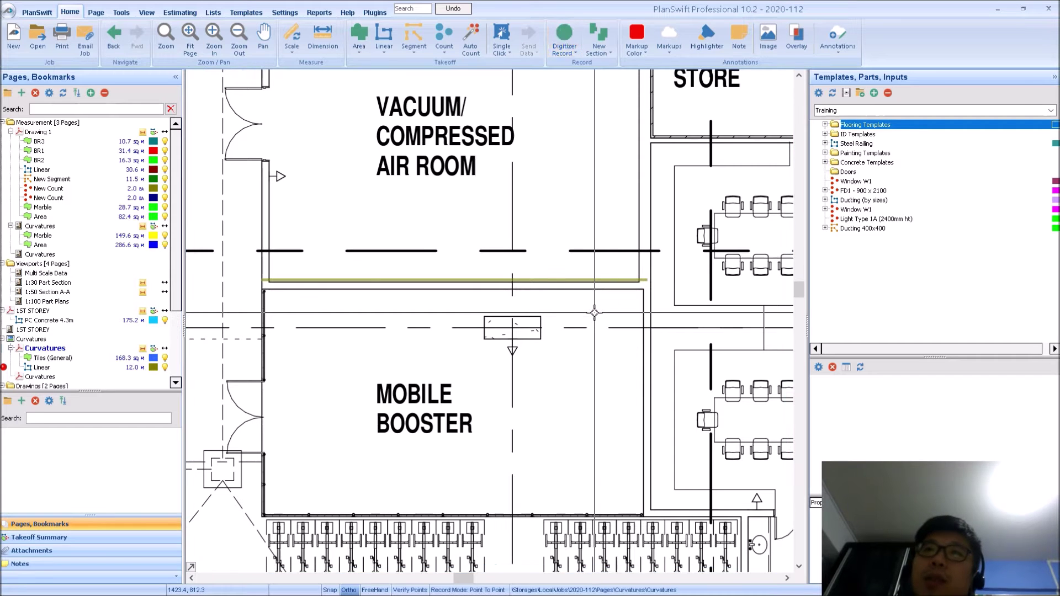
- Delete the trial wall line and its empty Linear item
left_click(592, 284)
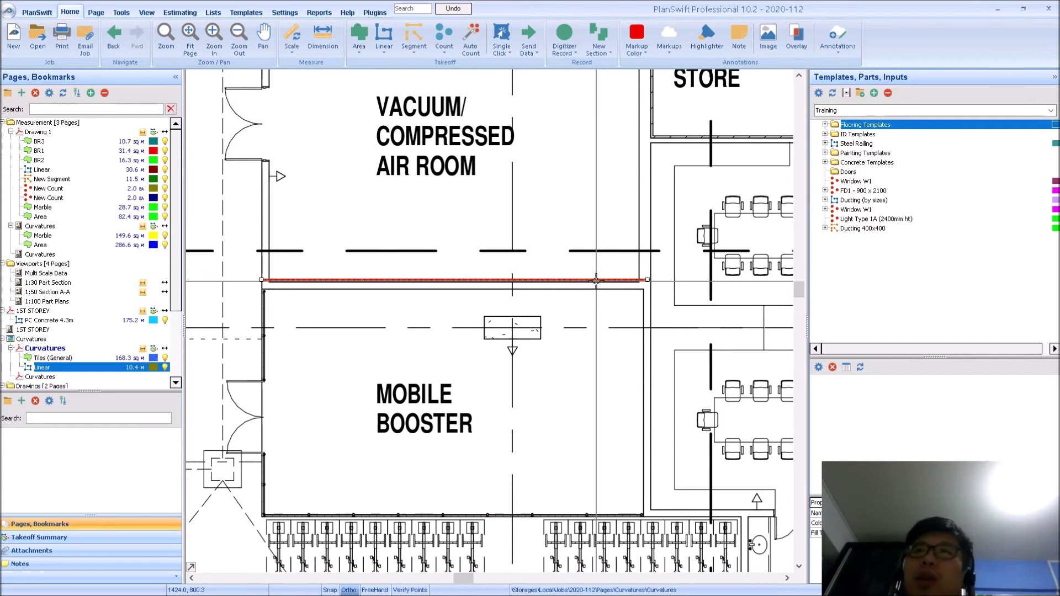
key("Delete")
left_click(578, 317)
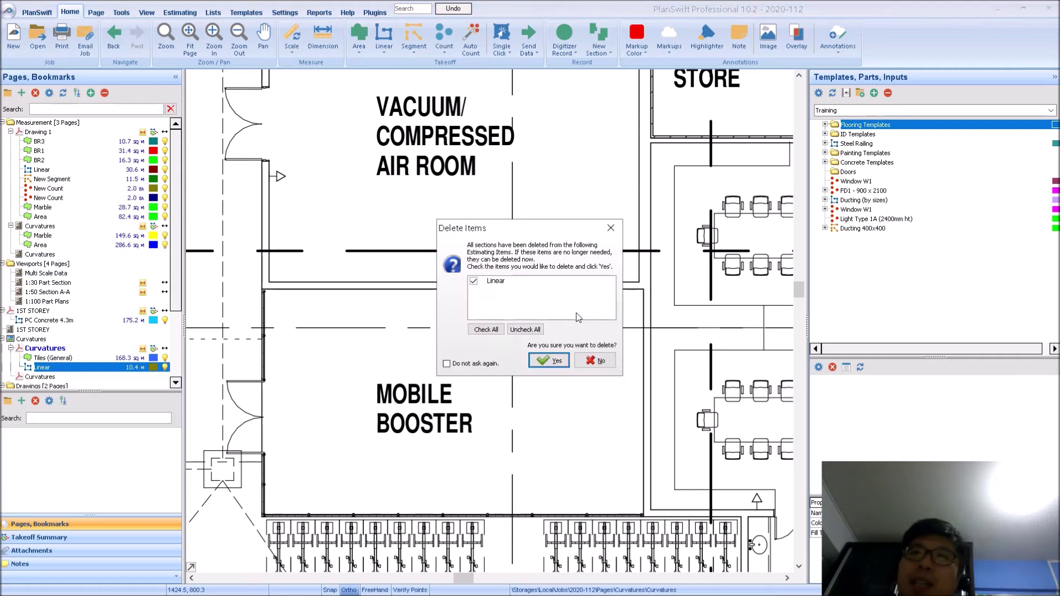
left_click(530, 362)
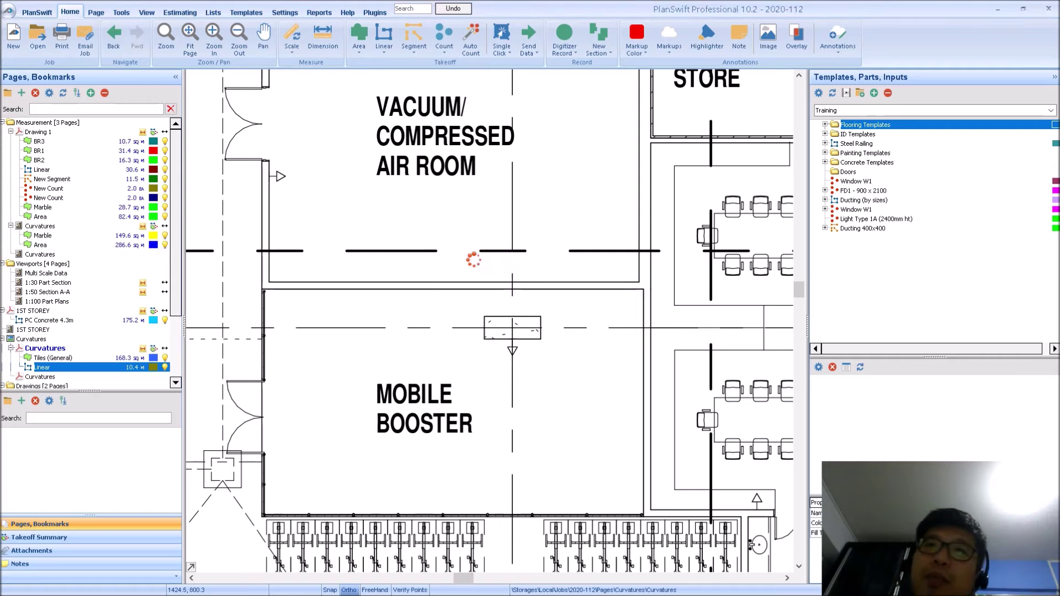
- Create a new Linear with Width added to the form, set to 0.2, starting at the wall's left end
left_click(389, 36)
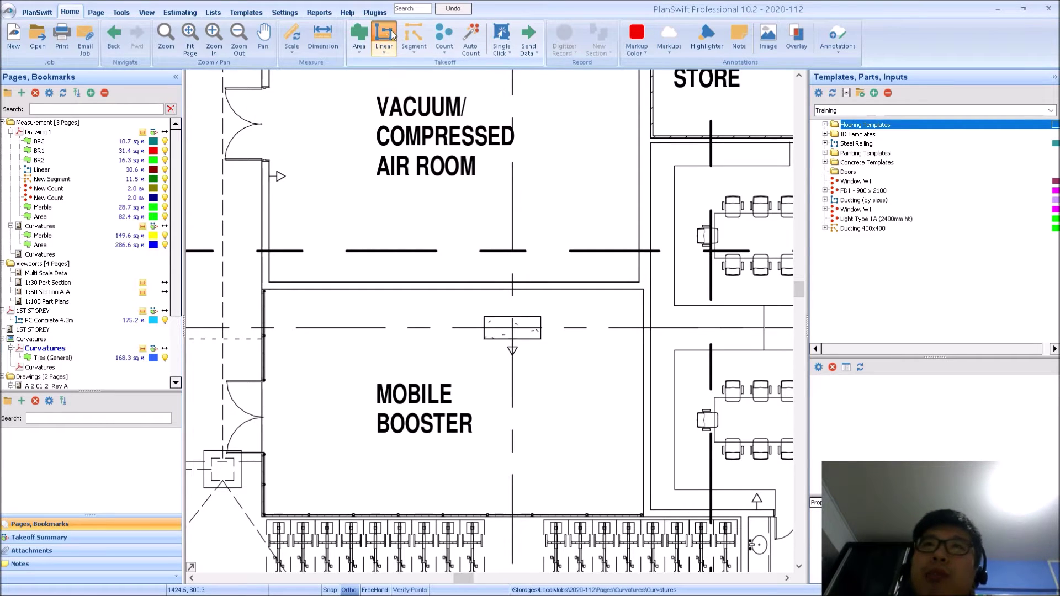
left_click(459, 346)
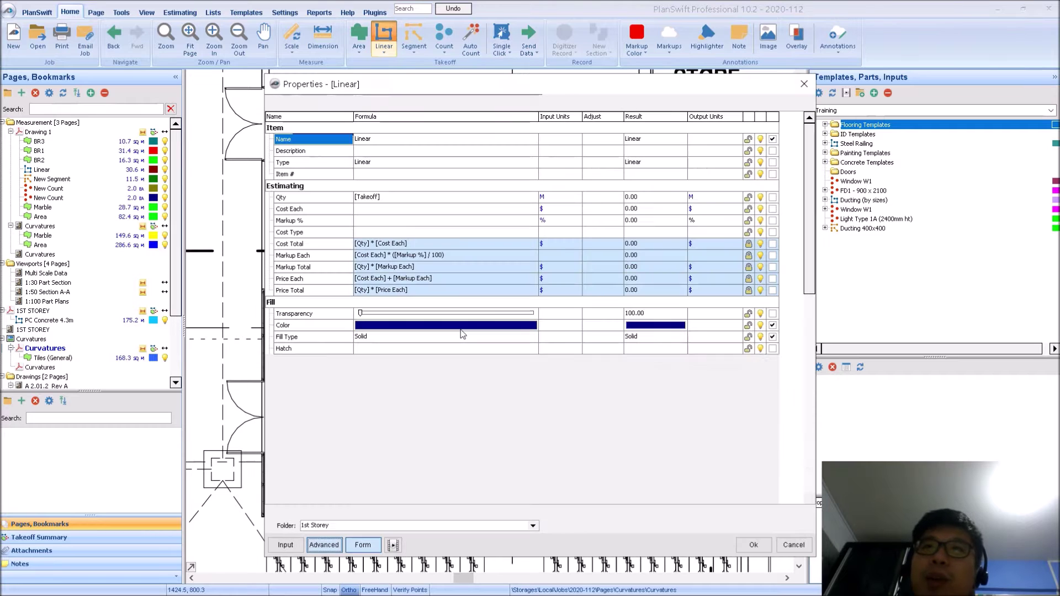
scroll(303, 471, "down", 1)
left_click(308, 454)
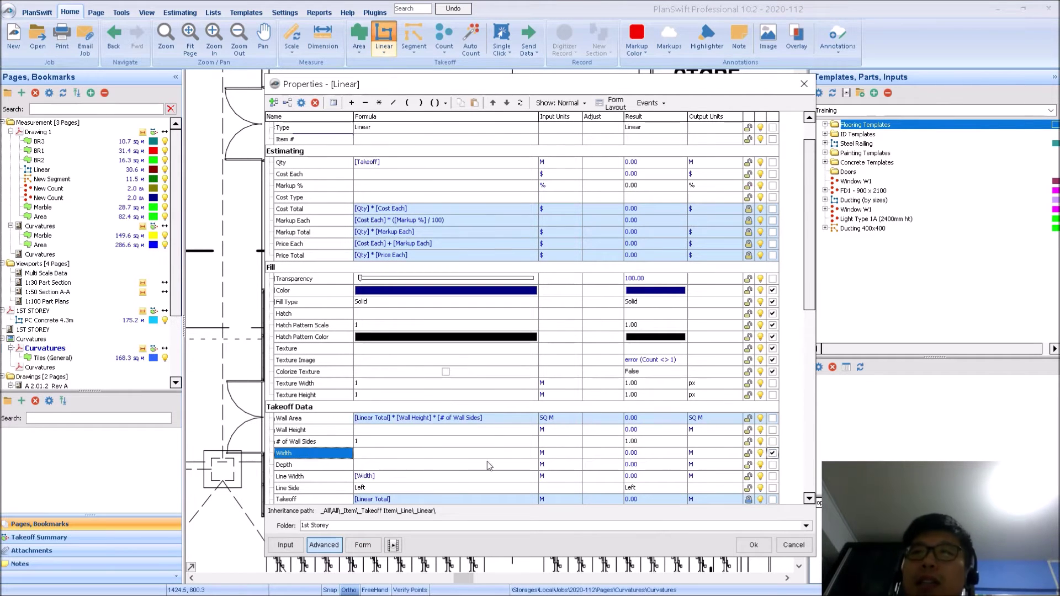
left_click(363, 545)
left_click(444, 301)
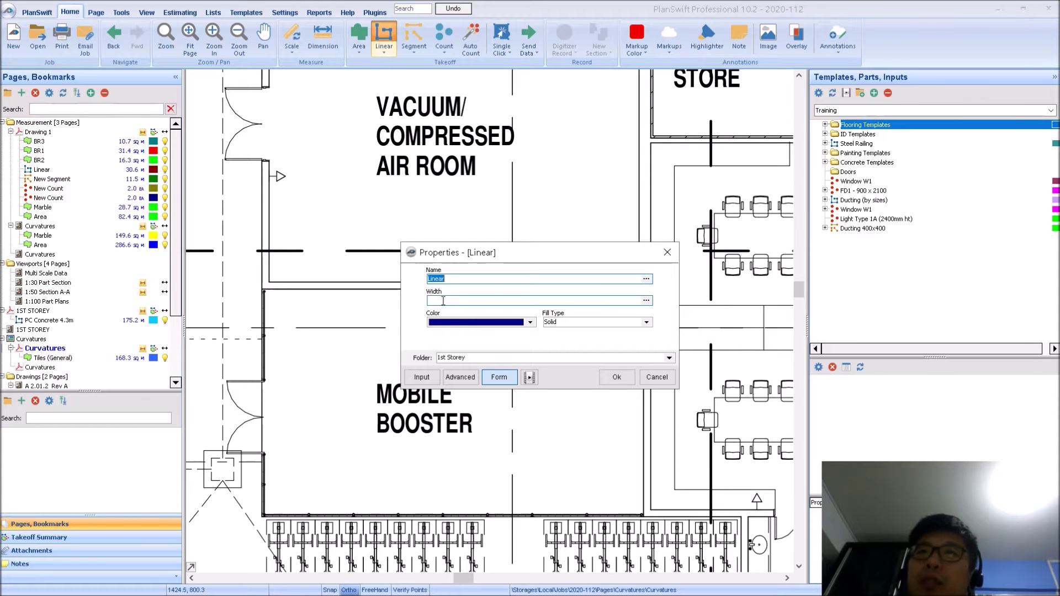
type("0.2")
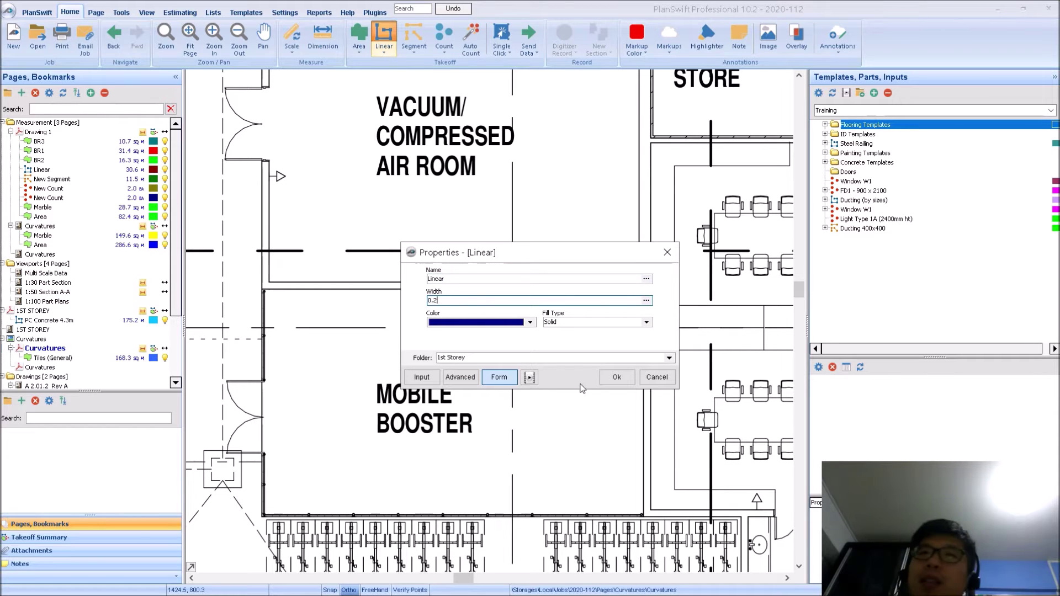
left_click(616, 377)
left_click(260, 283)
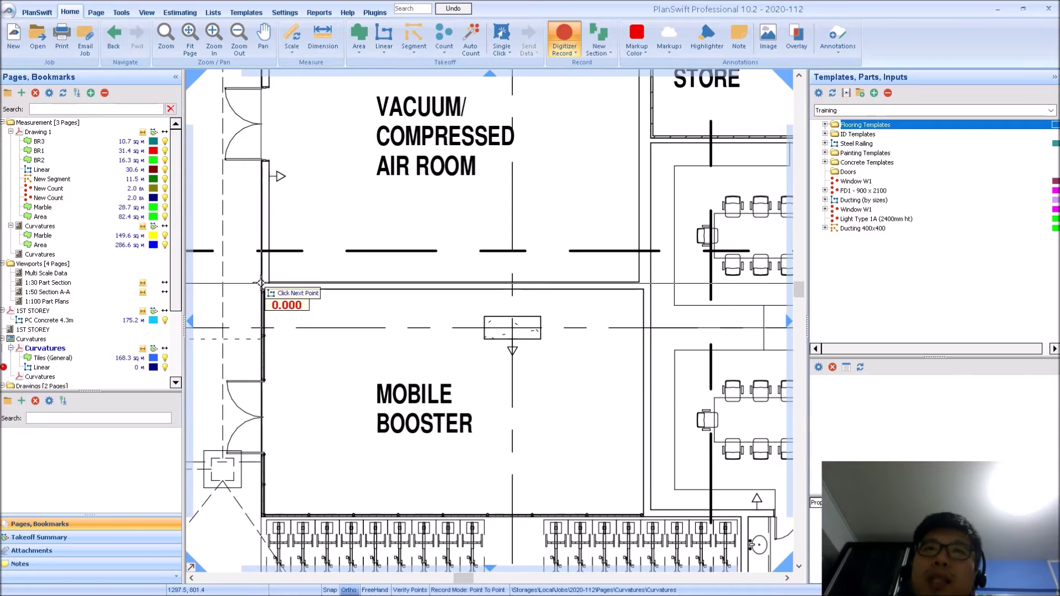
- End the 10.5 line at the wall's right corner, check its ends, and reopen its Properties
left_click(651, 284)
key("Escape")
scroll(278, 286, "up", 5)
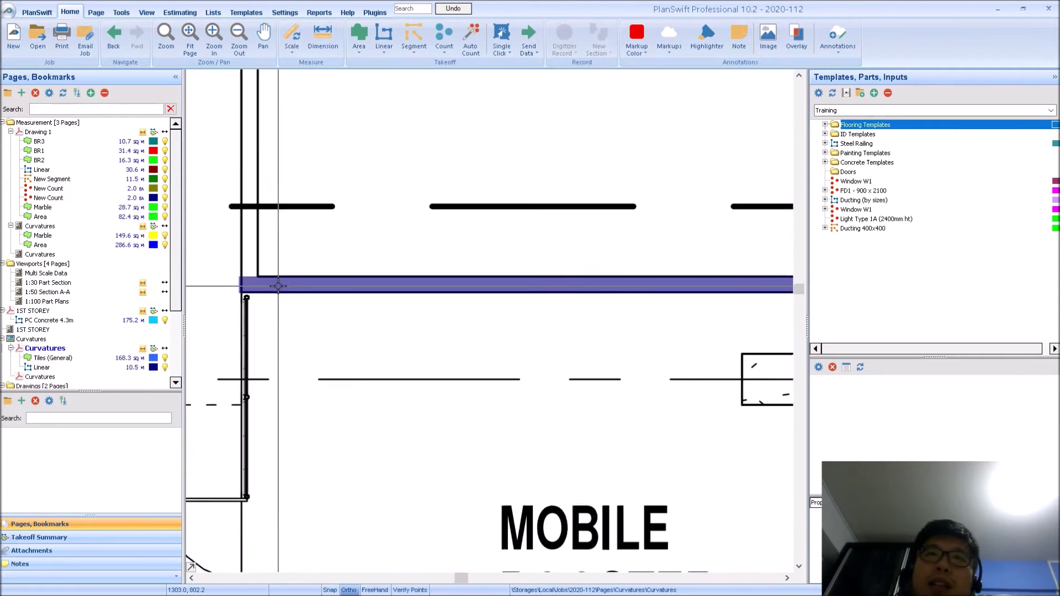
scroll(277, 285, "down", 5)
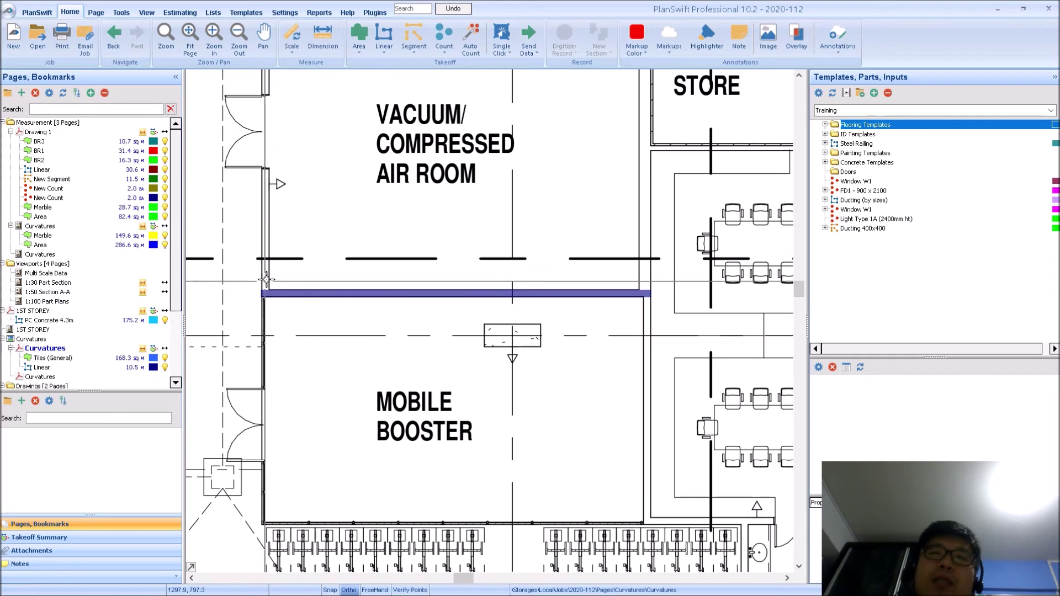
scroll(265, 280, "up", 4)
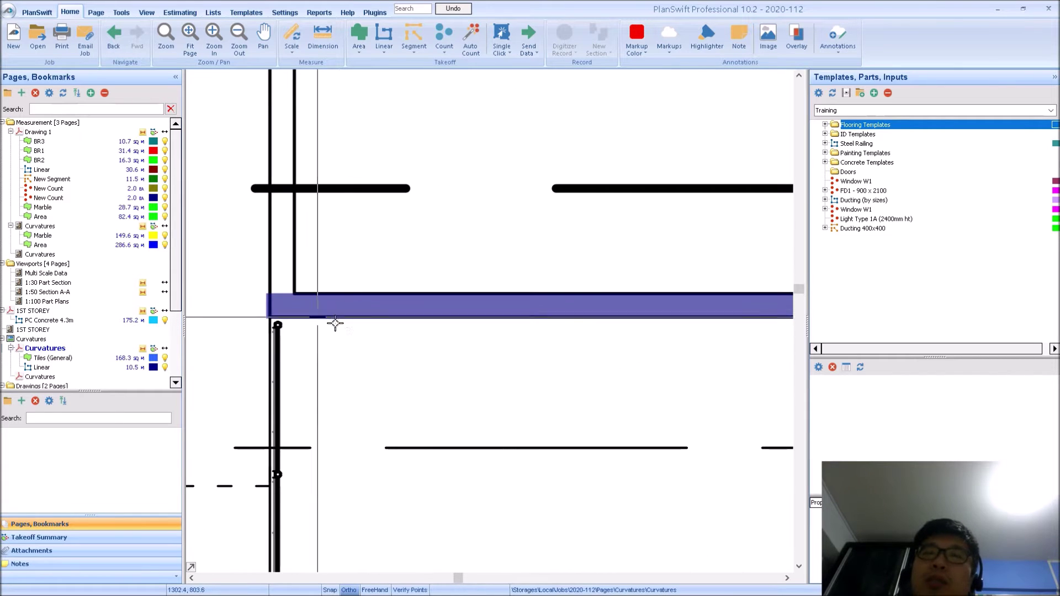
scroll(282, 338, "down", 2)
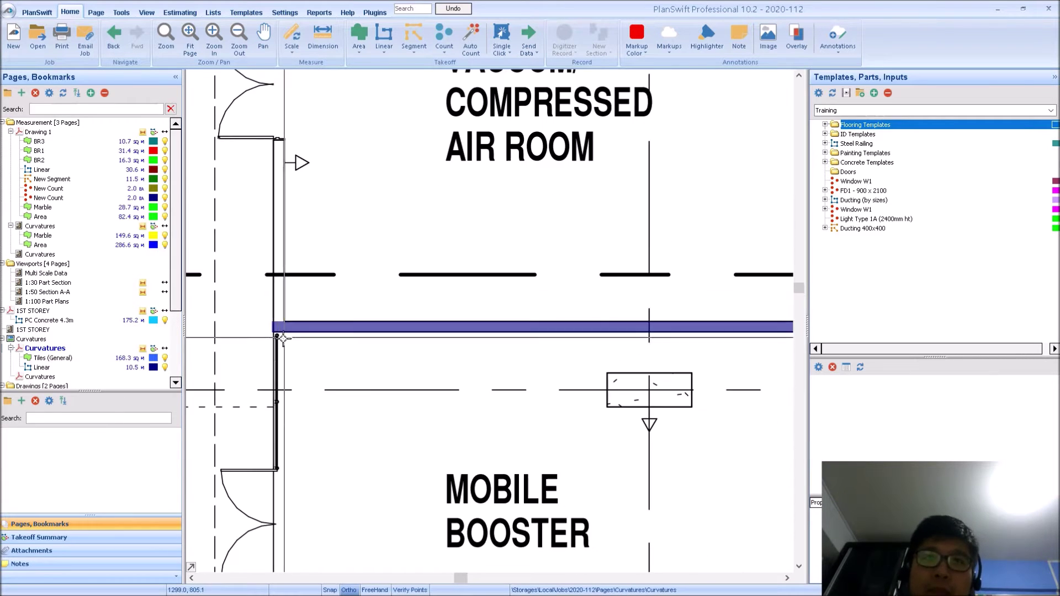
double_click(282, 338)
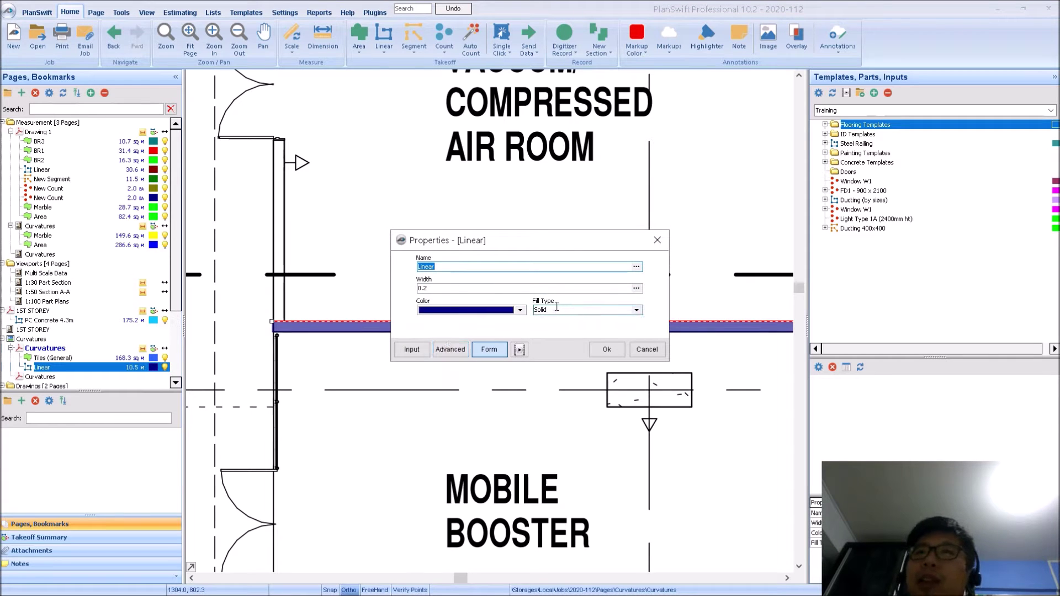
- Fill the wall line with the Default Hatches Brick pattern and colour it Bright Green
left_click(636, 310)
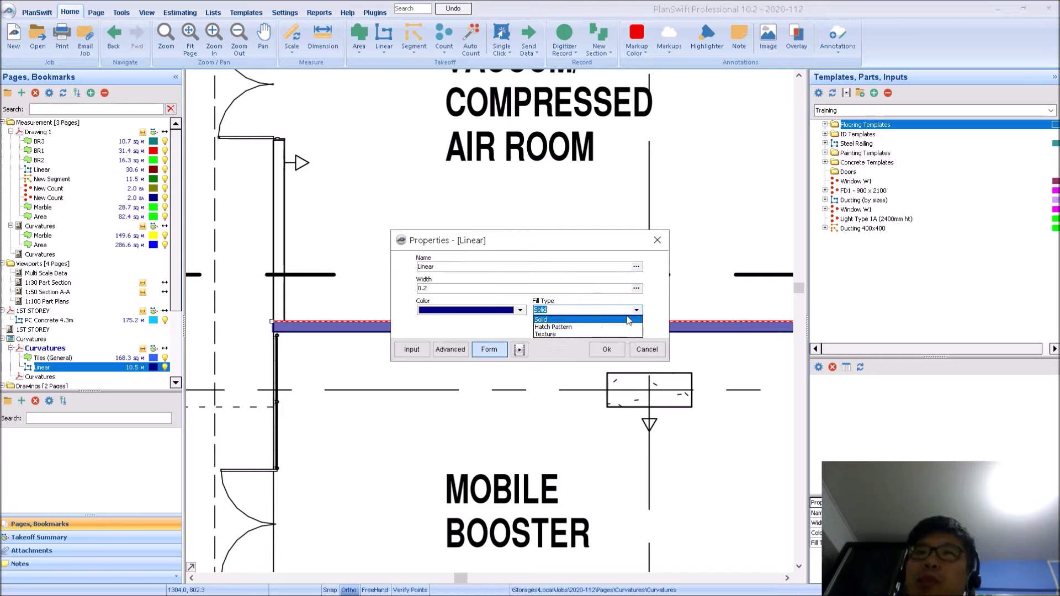
left_click(553, 327)
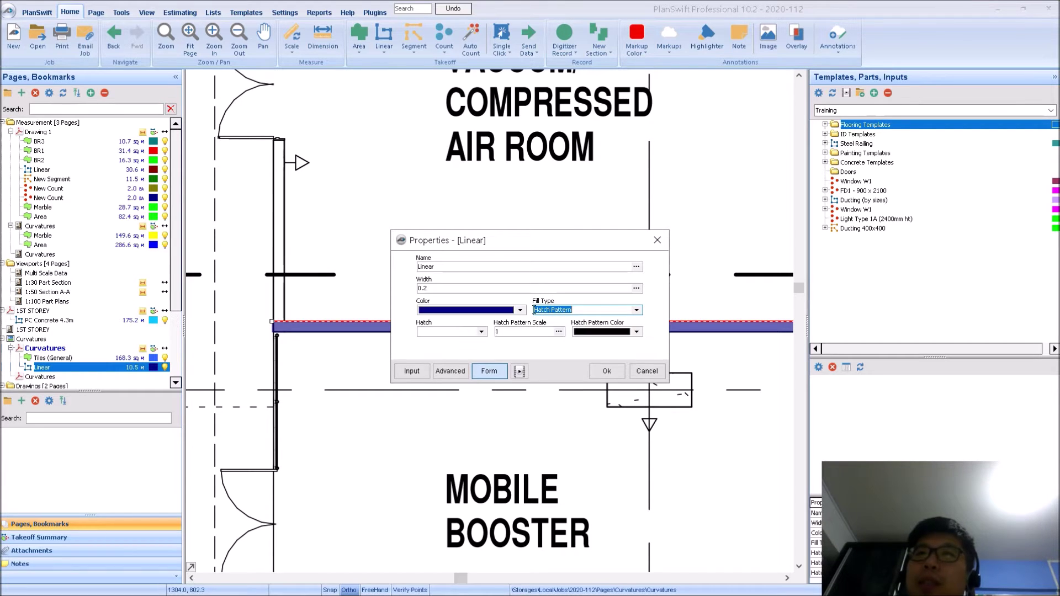
left_click(458, 331)
left_click(481, 332)
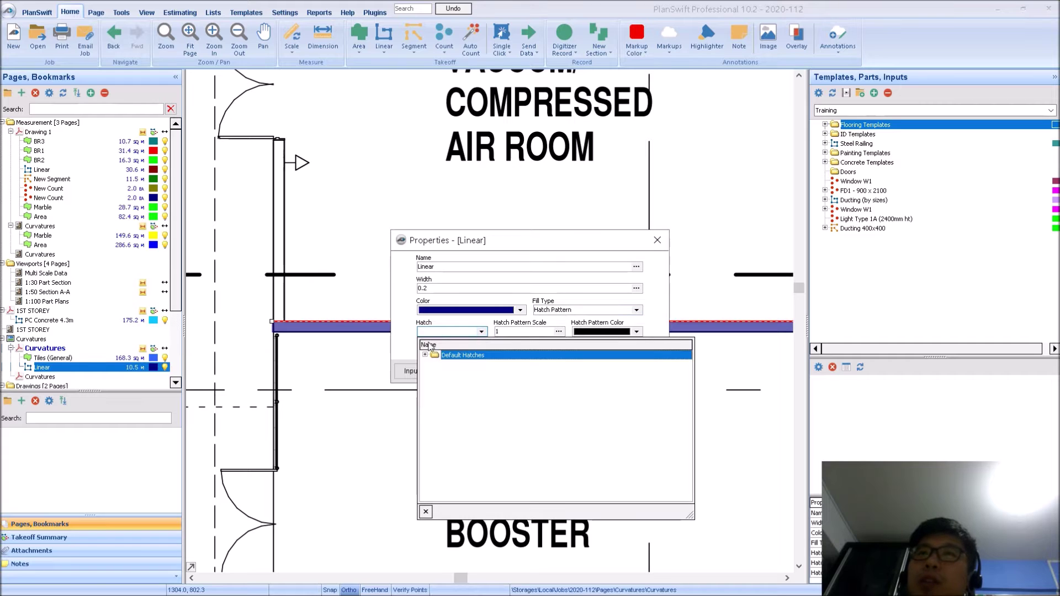
left_click(425, 356)
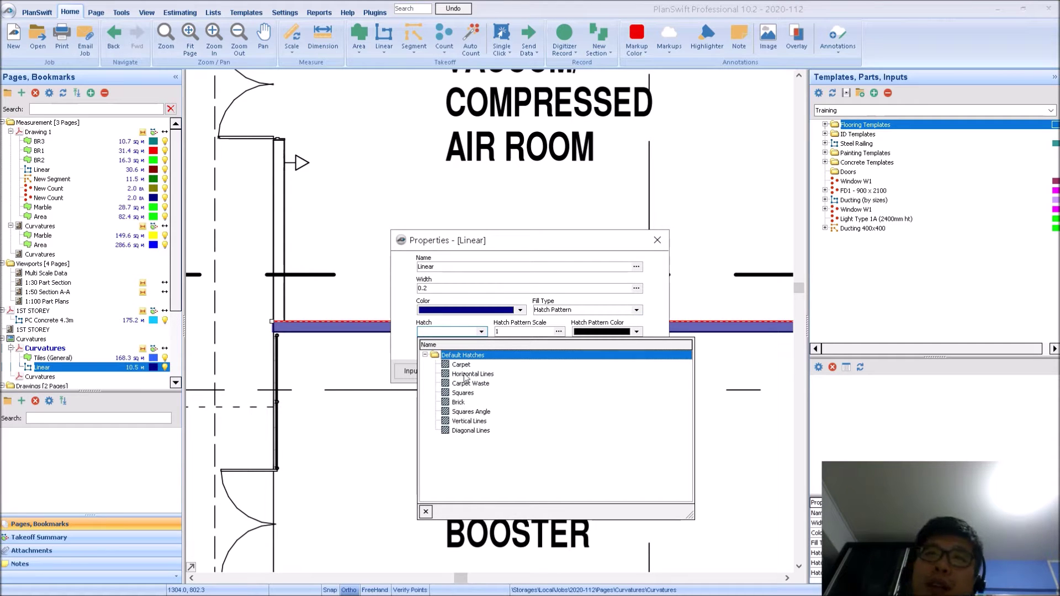
double_click(460, 403)
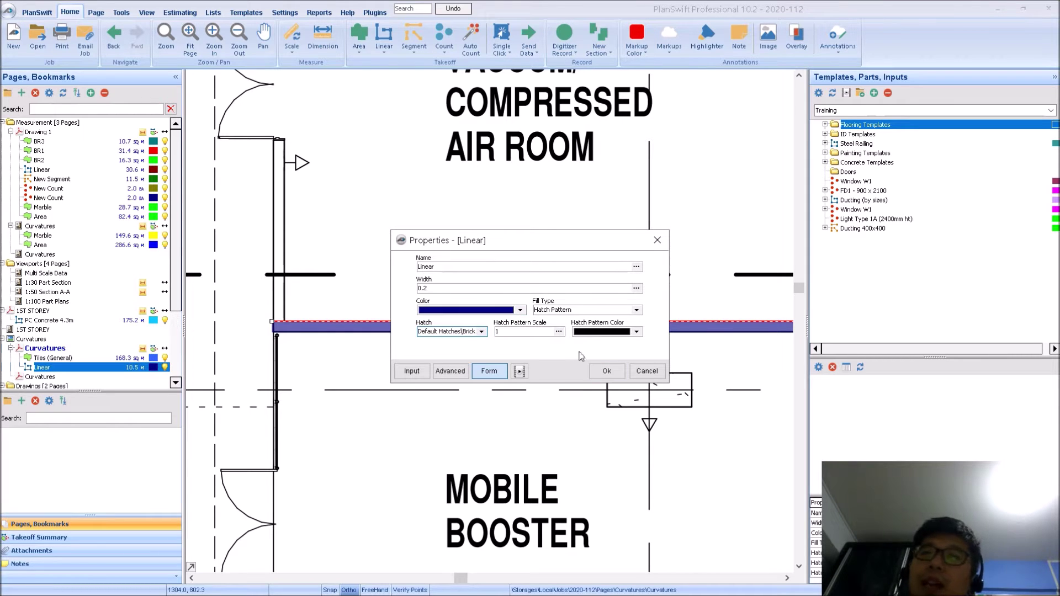
left_click(520, 311)
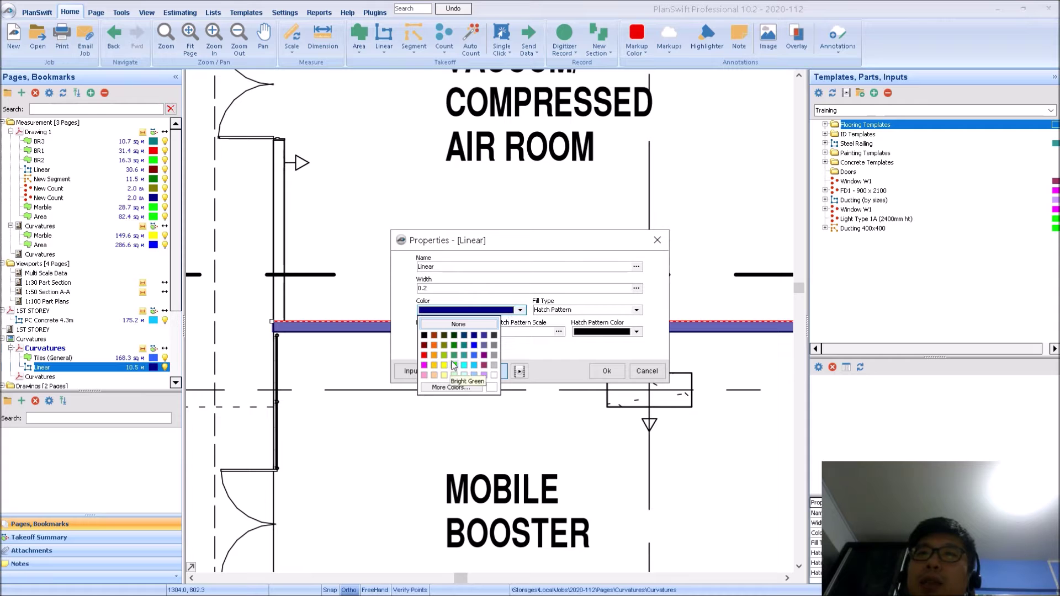
left_click(454, 365)
- Apply the Brick hatch and green colour, then select the wall line to inspect it
left_click(606, 372)
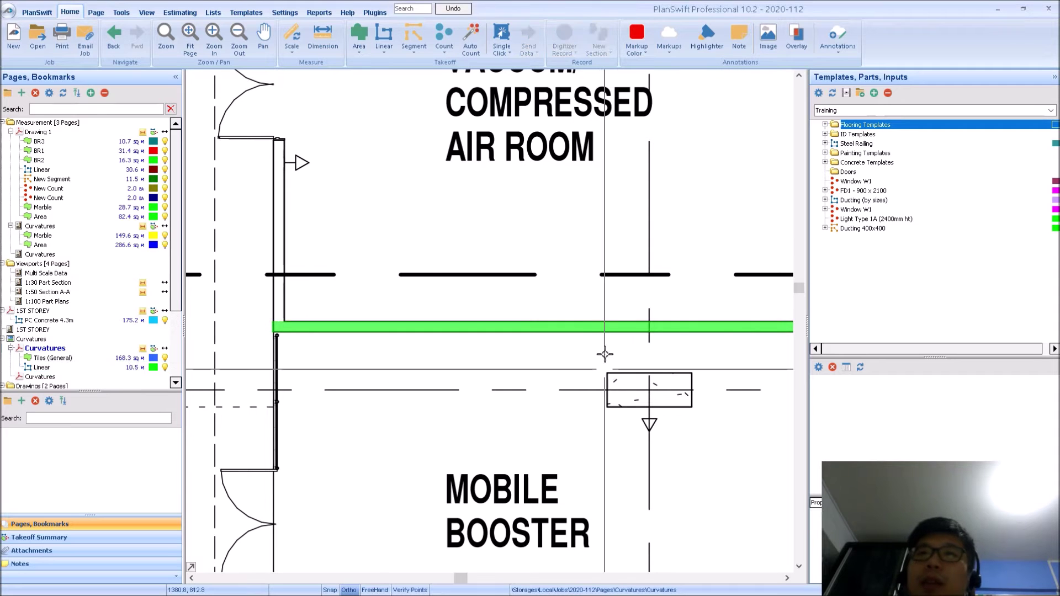
scroll(449, 343, "down", 2)
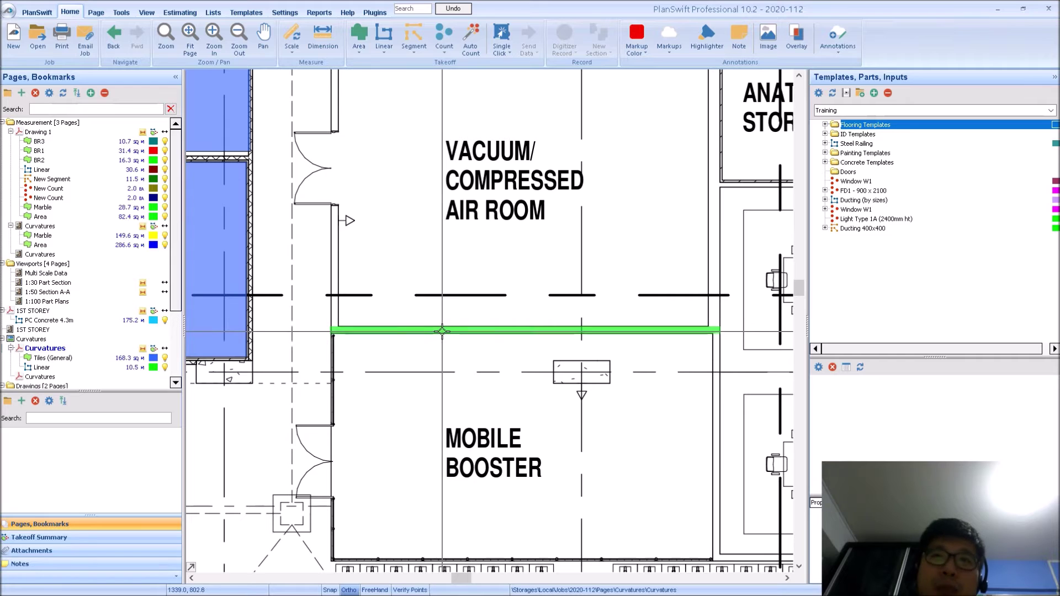
left_click(450, 311)
- Delete the green wall takeoff and start a fresh Linear takeoff
key("Delete")
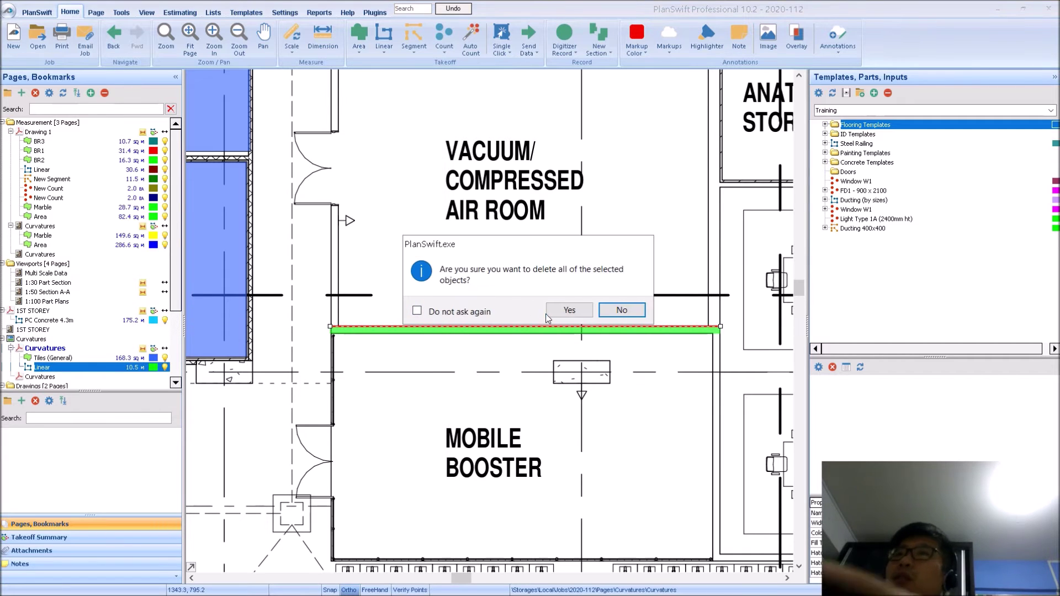
left_click(553, 315)
left_click(547, 361)
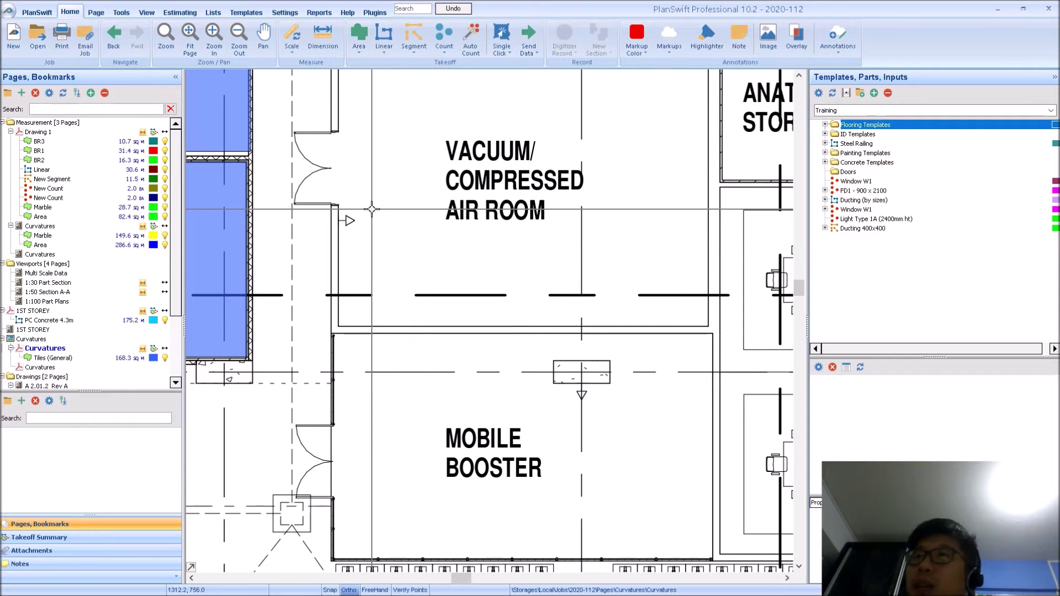
left_click(380, 35)
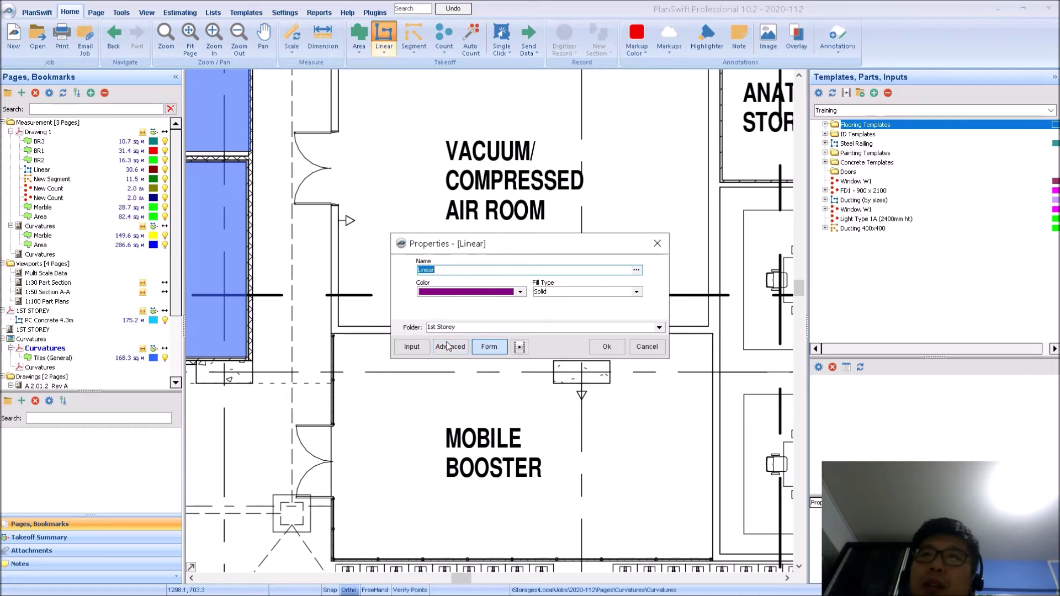
- Give the new Linear a Hatch Pattern fill using the Default Hatches Brick pattern
left_click(447, 345)
scroll(366, 418, "down", 1)
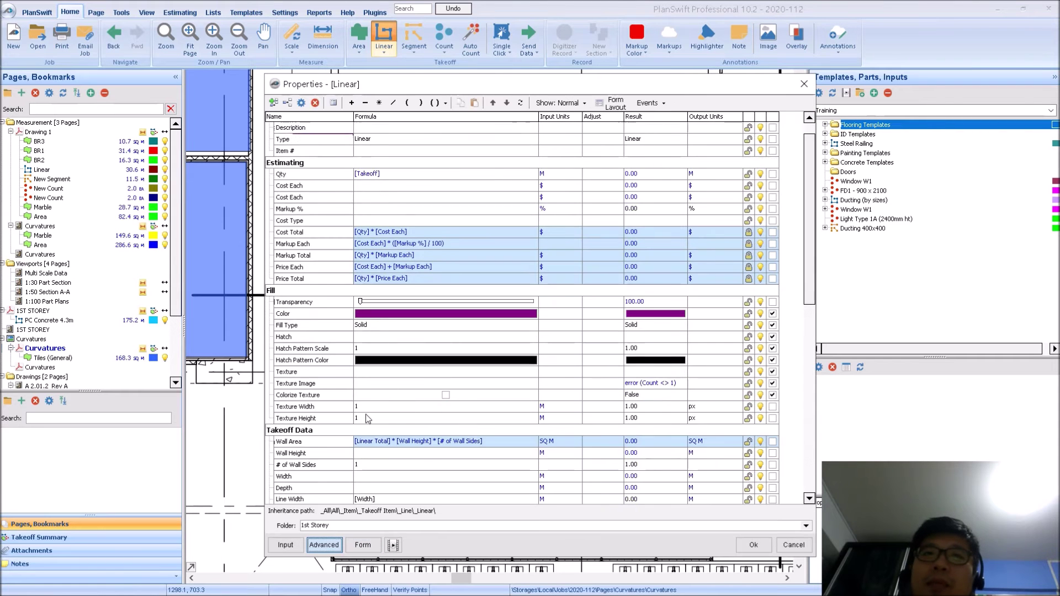
scroll(366, 418, "down", 2)
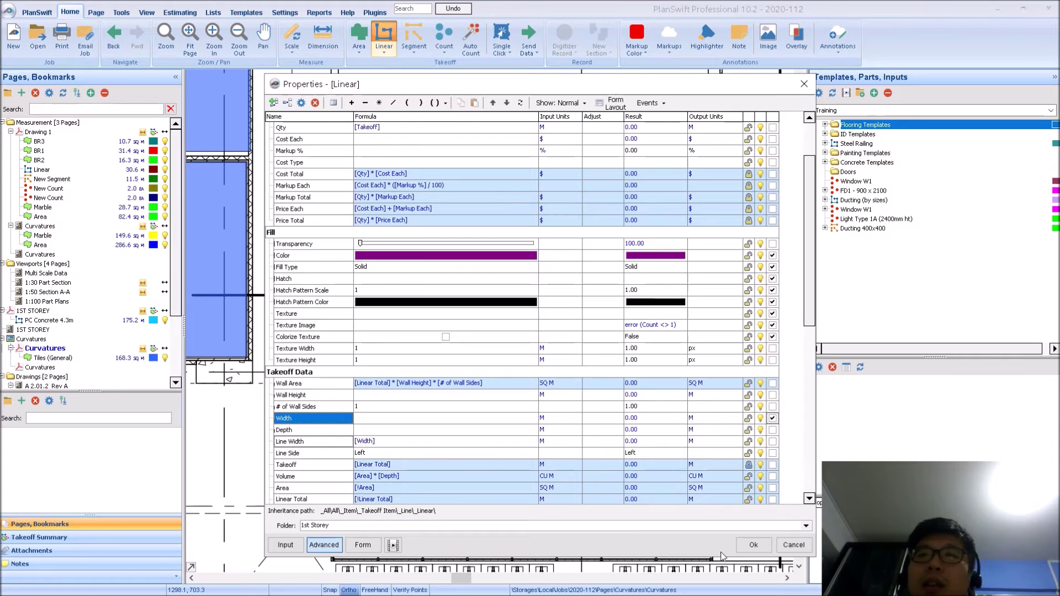
left_click(362, 544)
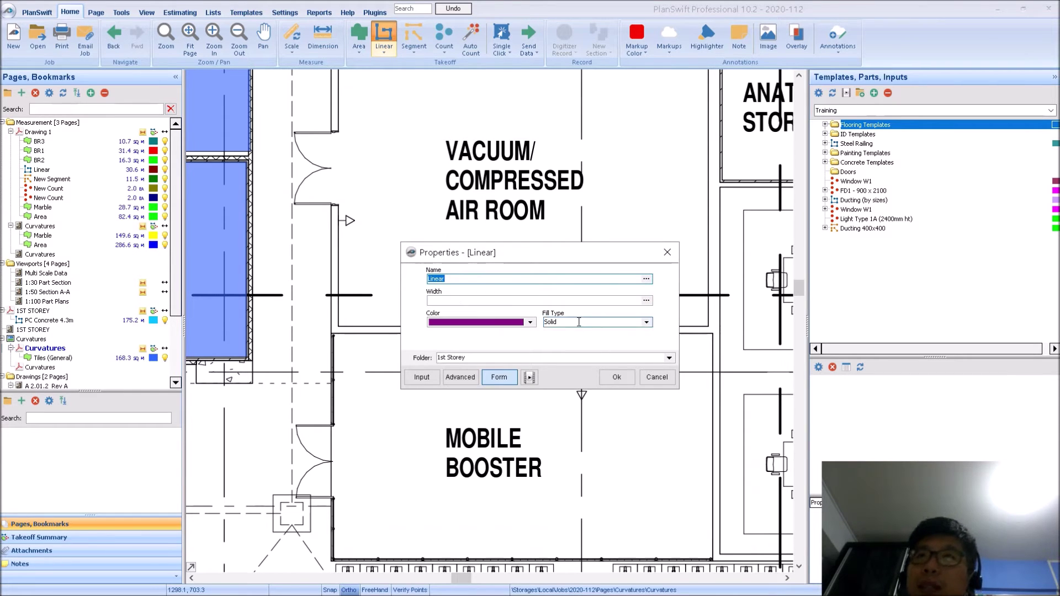
left_click(646, 322)
left_click(574, 348)
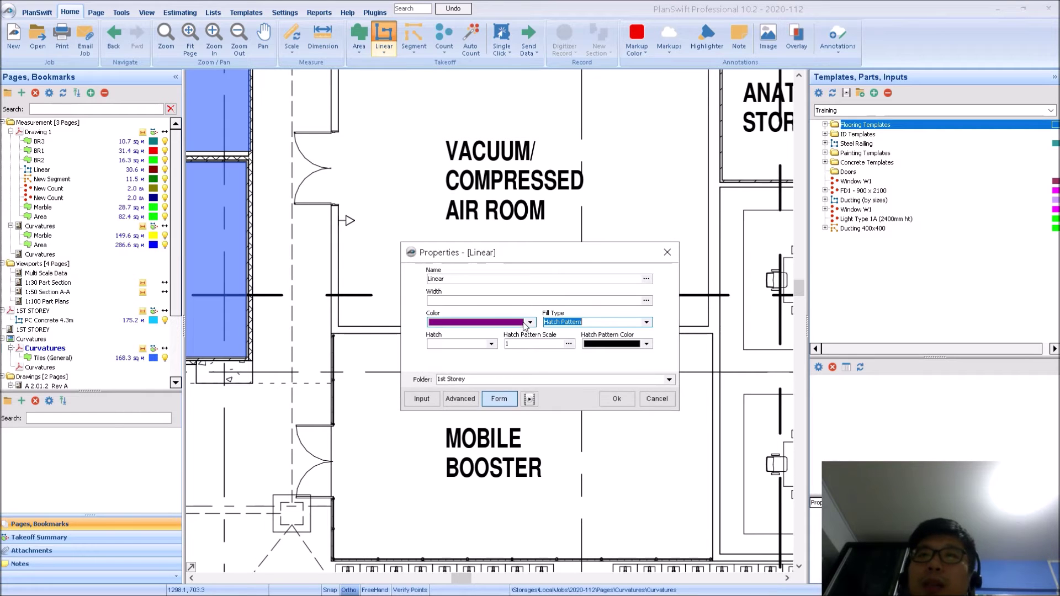
left_click(490, 344)
left_click(435, 368)
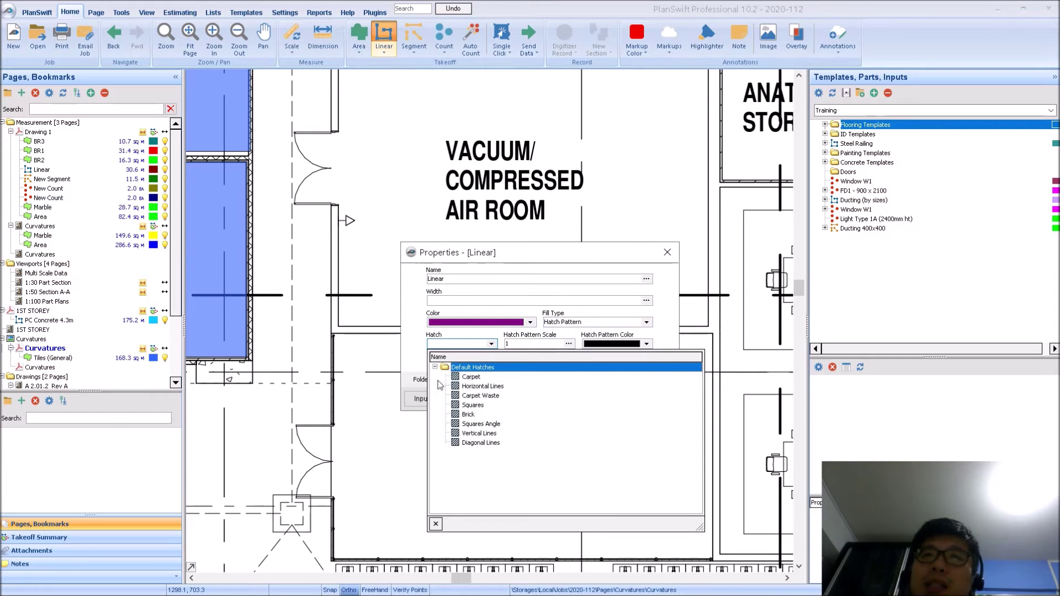
left_click(473, 415)
- Set width 0.2 and cyan colour, then begin the line at the wall's left corner
left_click(477, 300)
type("0.2")
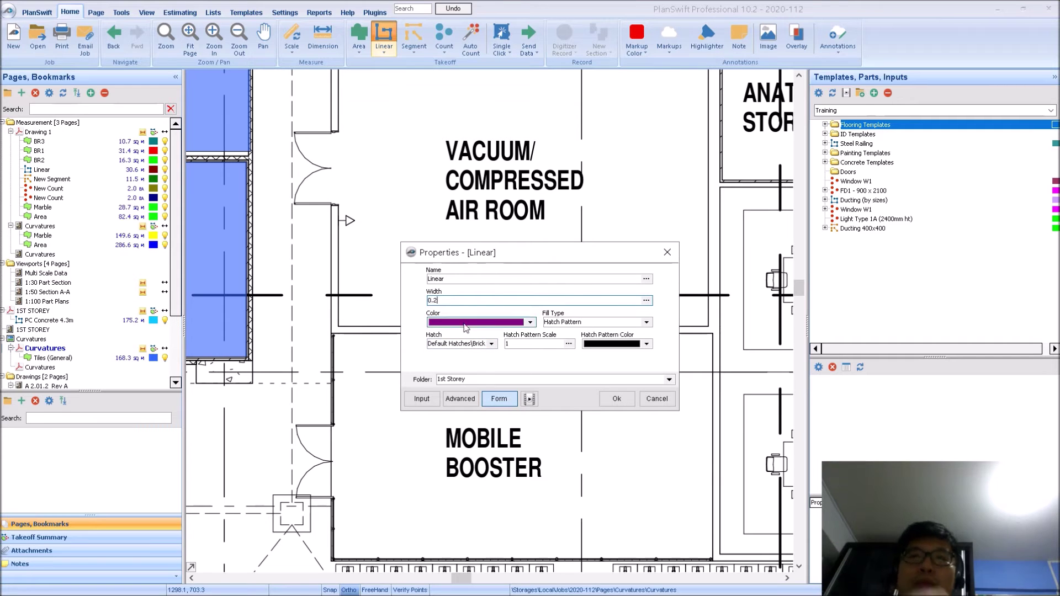
left_click(531, 323)
left_click(473, 377)
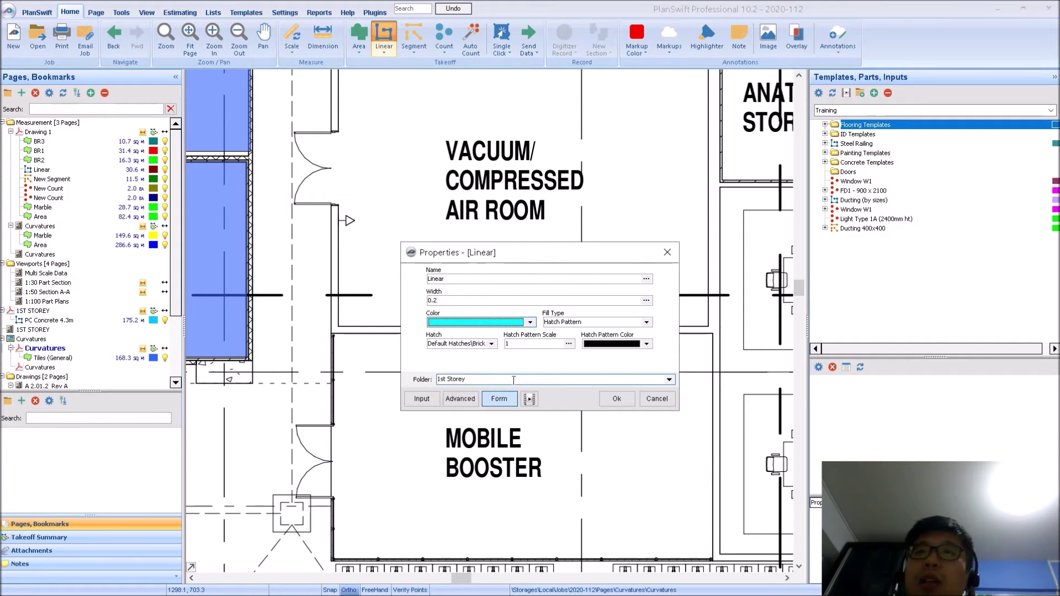
left_click(616, 399)
left_click(334, 331)
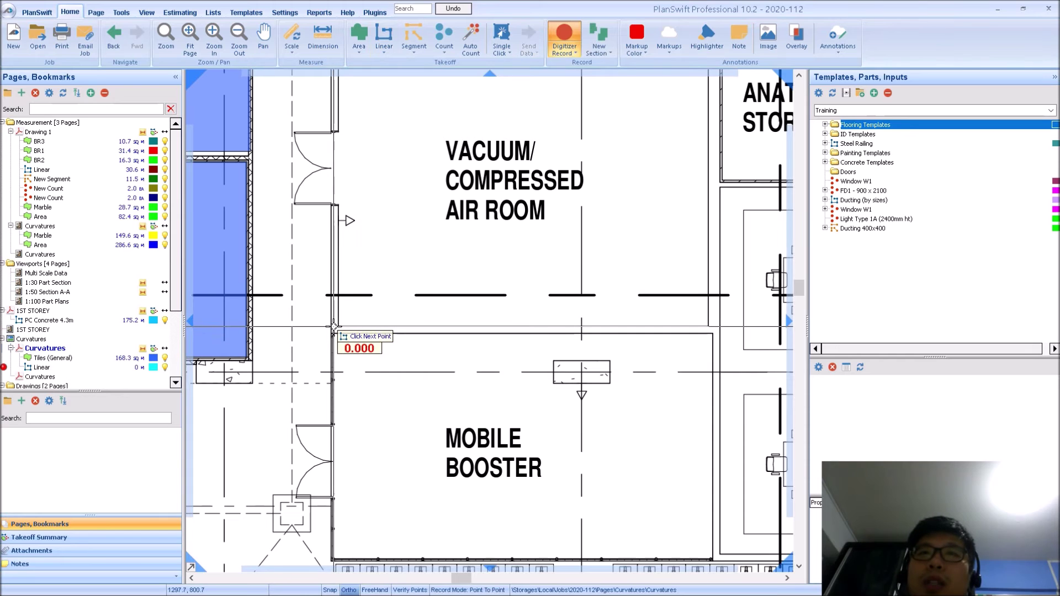
- End the cyan line at the wall's right corner, totalling 10.28 m, and select it
left_click(715, 329)
key("Escape")
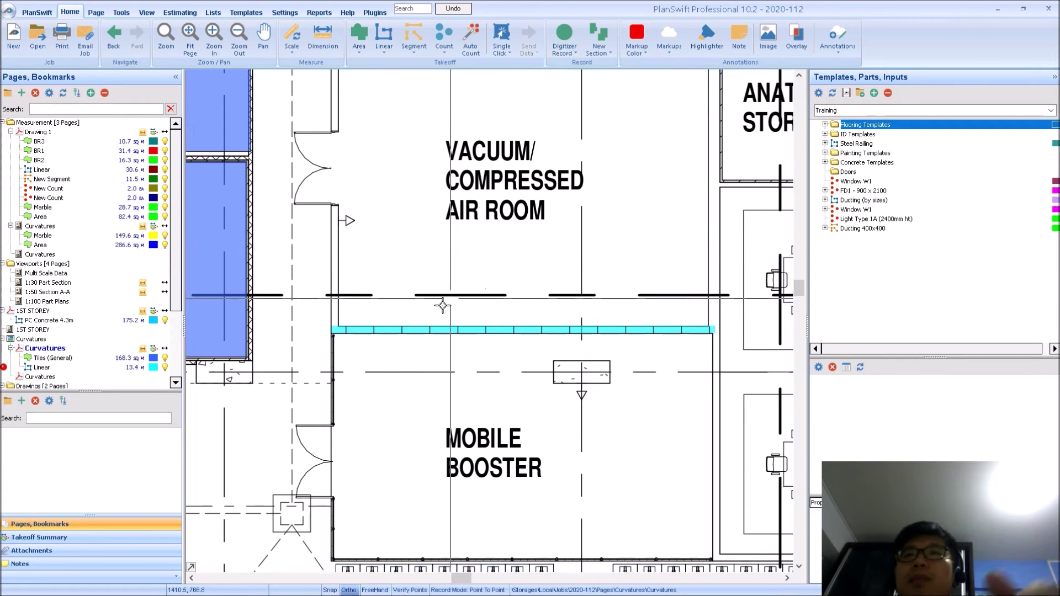
scroll(371, 338, "up", 2)
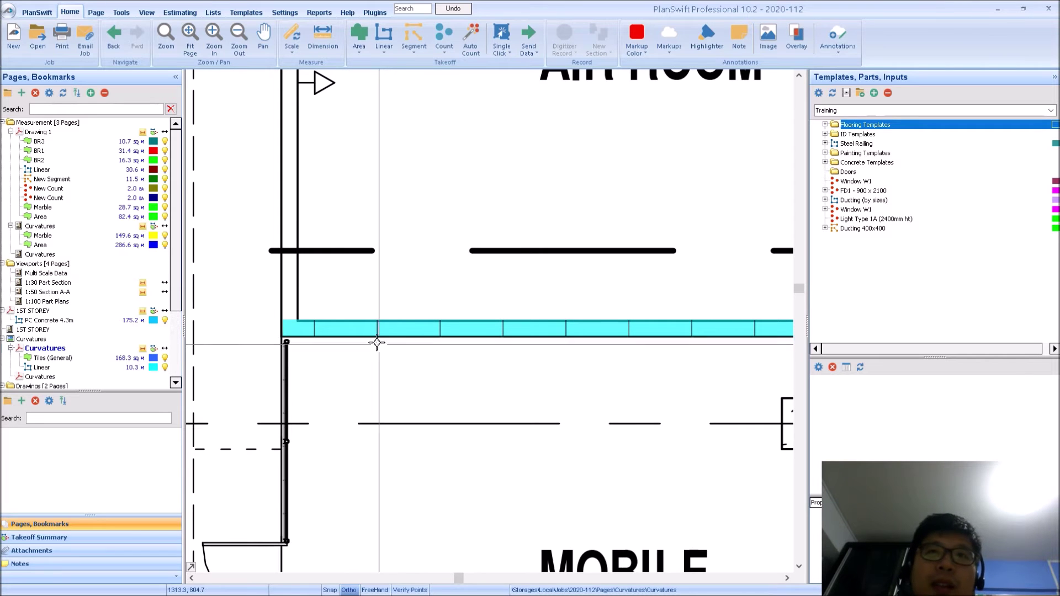
scroll(375, 341, "down", 2)
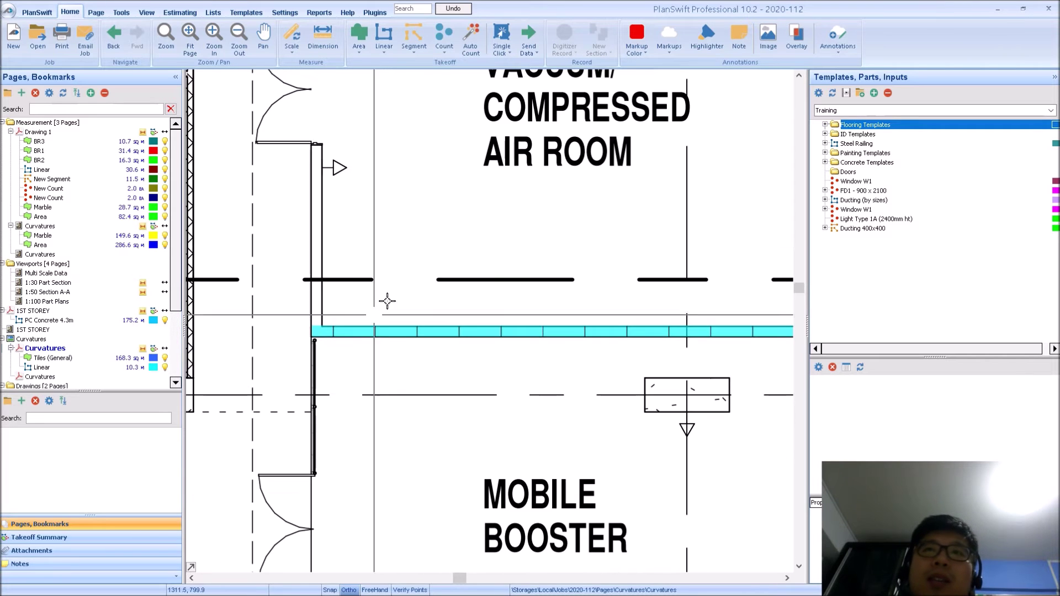
left_click(387, 331)
- Set the cyan takeoff's Hatch Pattern Scale to 0.1 for a finer brick pattern
right_click(430, 332)
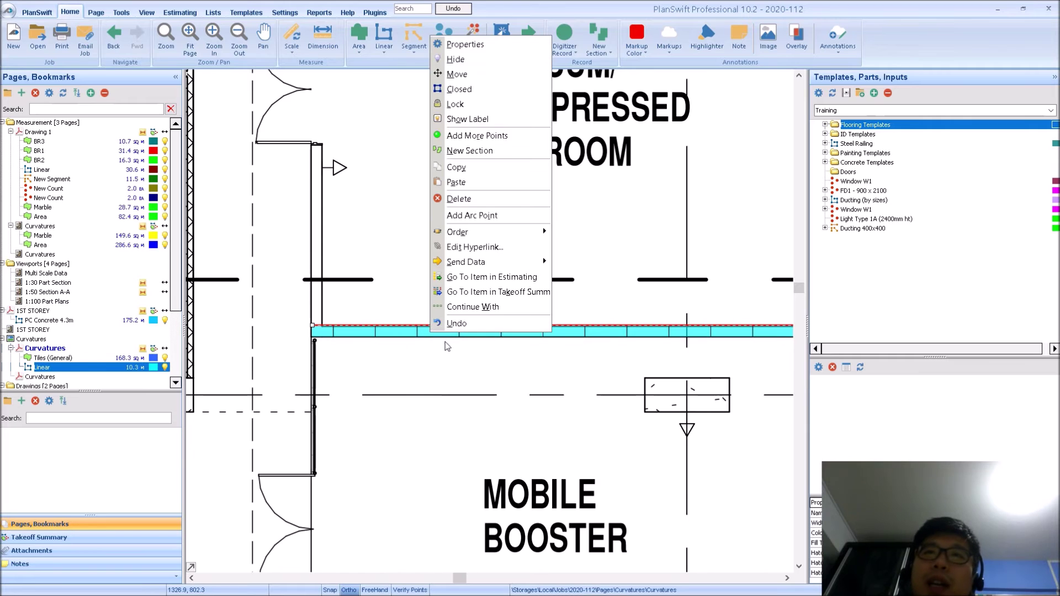
left_click(462, 48)
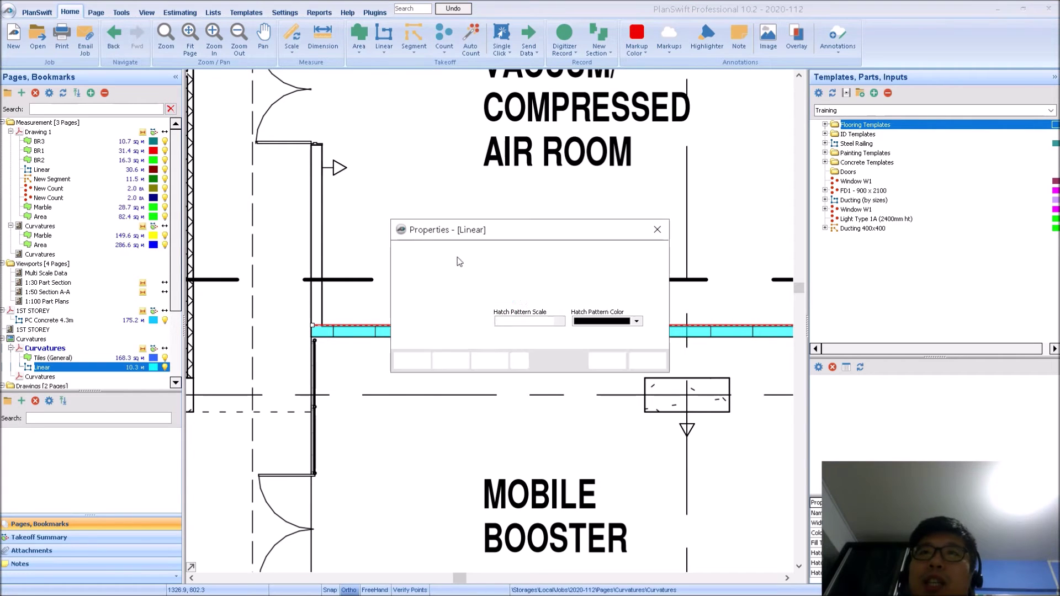
left_click(521, 322)
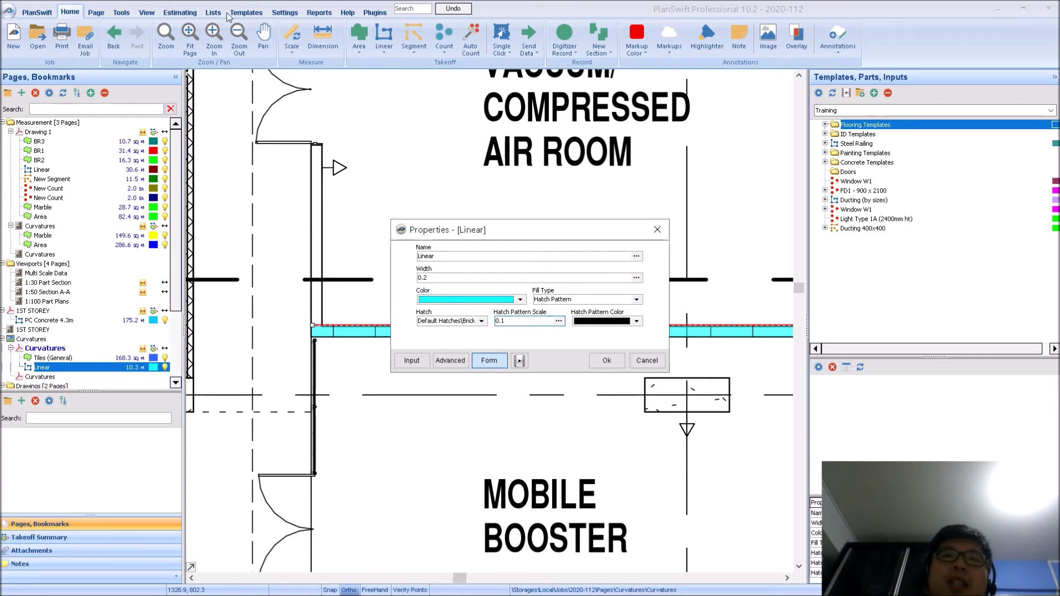
type("0.1")
key("Tab")
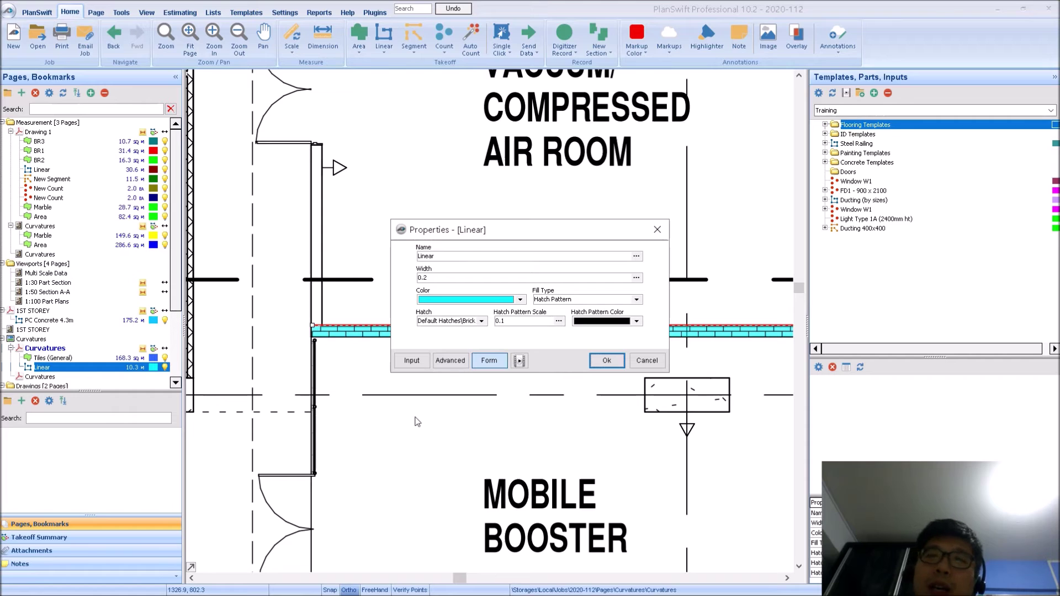
left_click(607, 361)
scroll(337, 317, "up", 5)
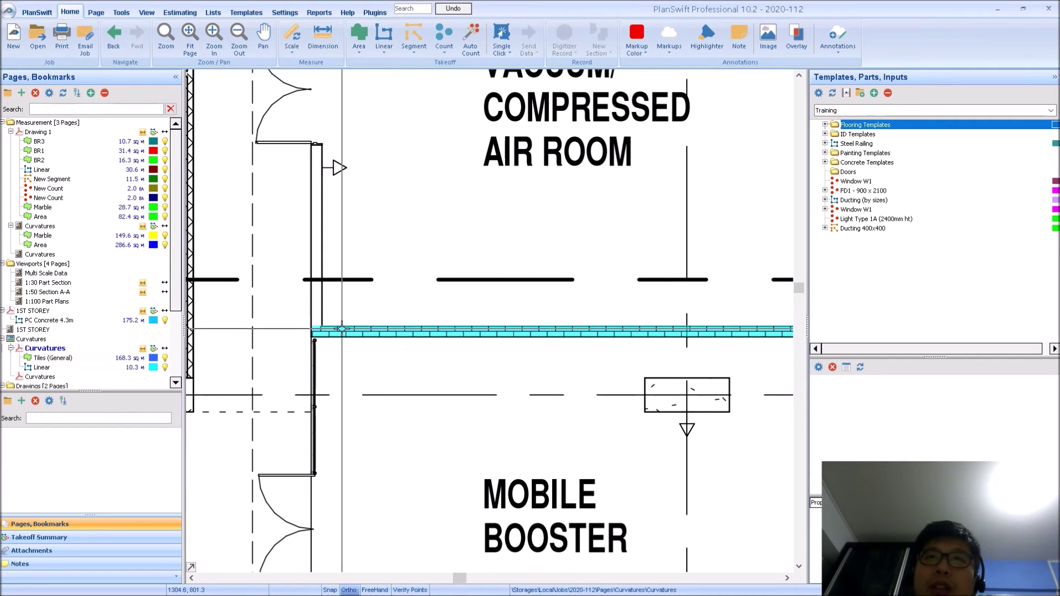
mouse_move(338, 318)
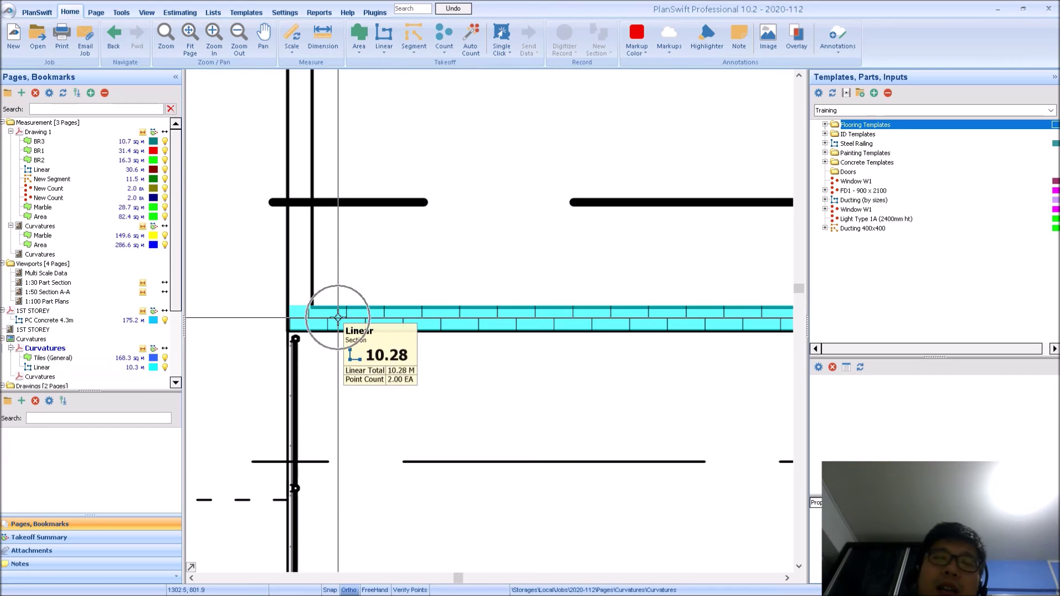
scroll(380, 308, "down", 3)
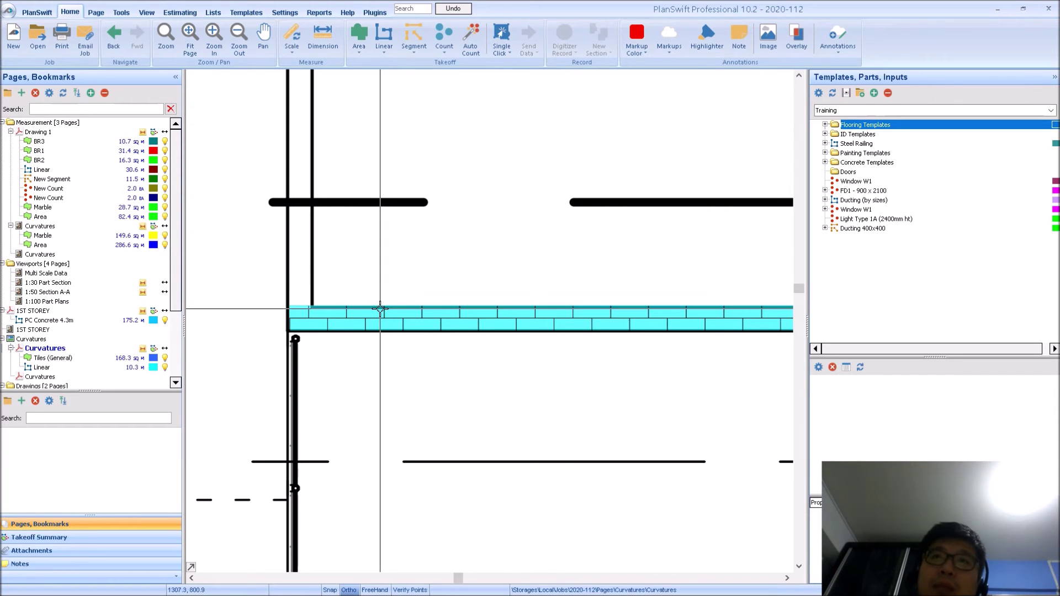
scroll(380, 308, "down", 4)
scroll(385, 303, "up", 3)
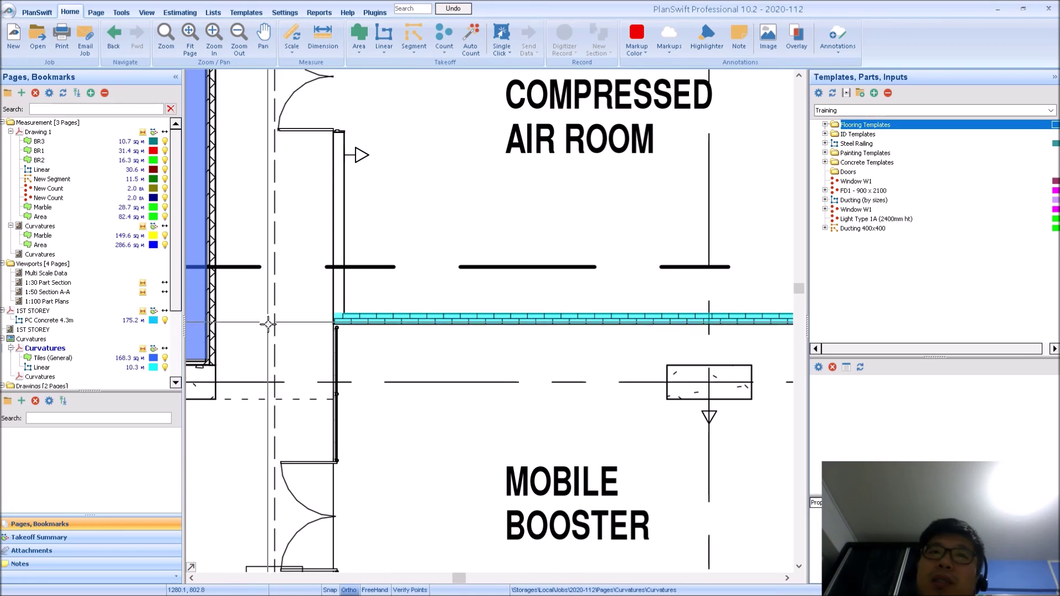
left_click(263, 35)
left_click_drag(188, 357, 335, 375)
scroll(336, 375, "up", 3)
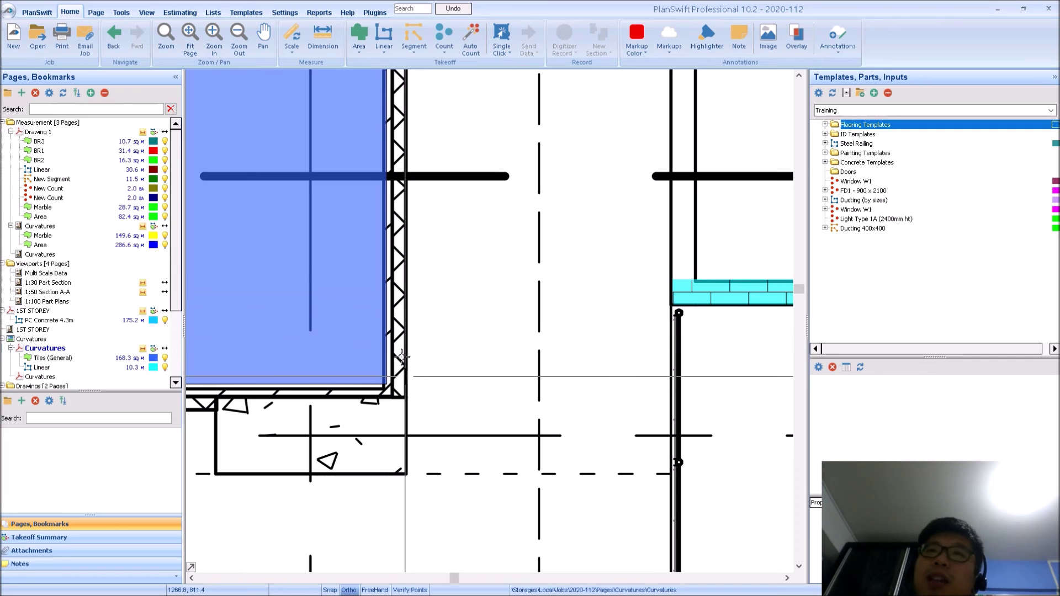
scroll(413, 223, "down", 3)
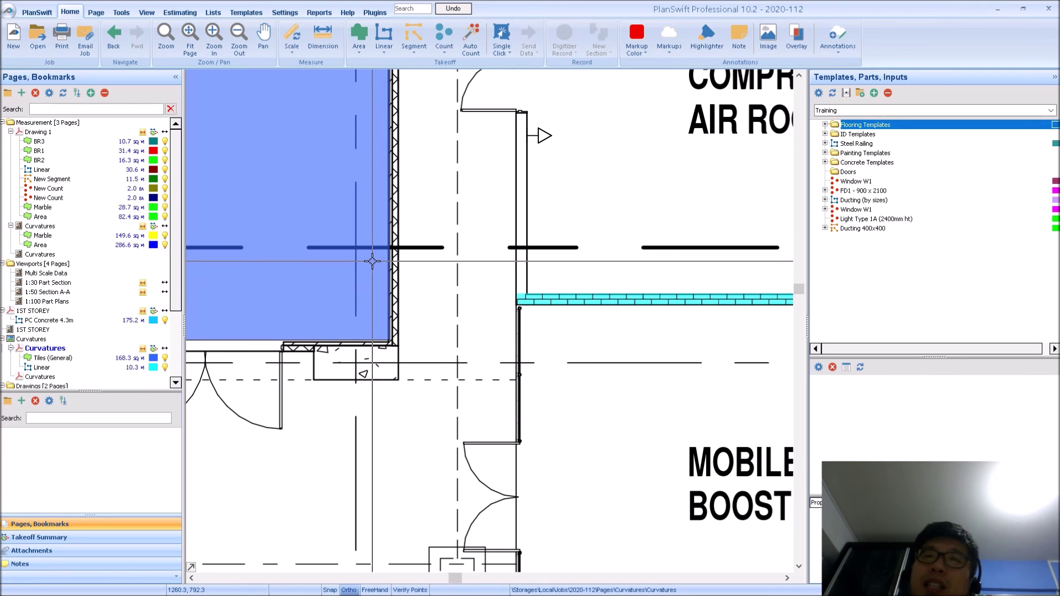
scroll(445, 337, "down", 3)
left_click_drag(558, 324, 431, 327)
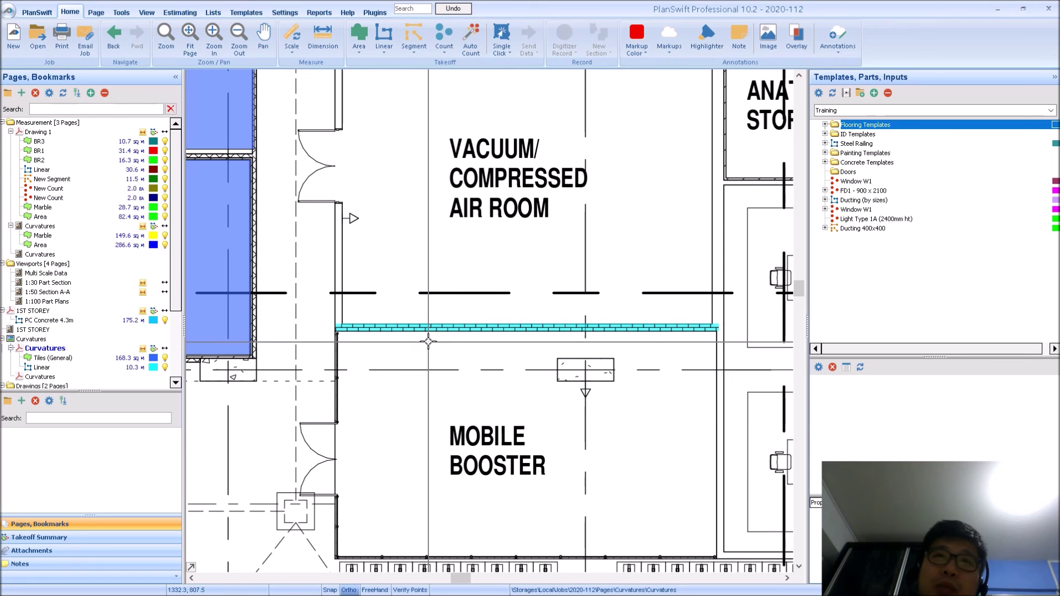
scroll(428, 344, "up", 3)
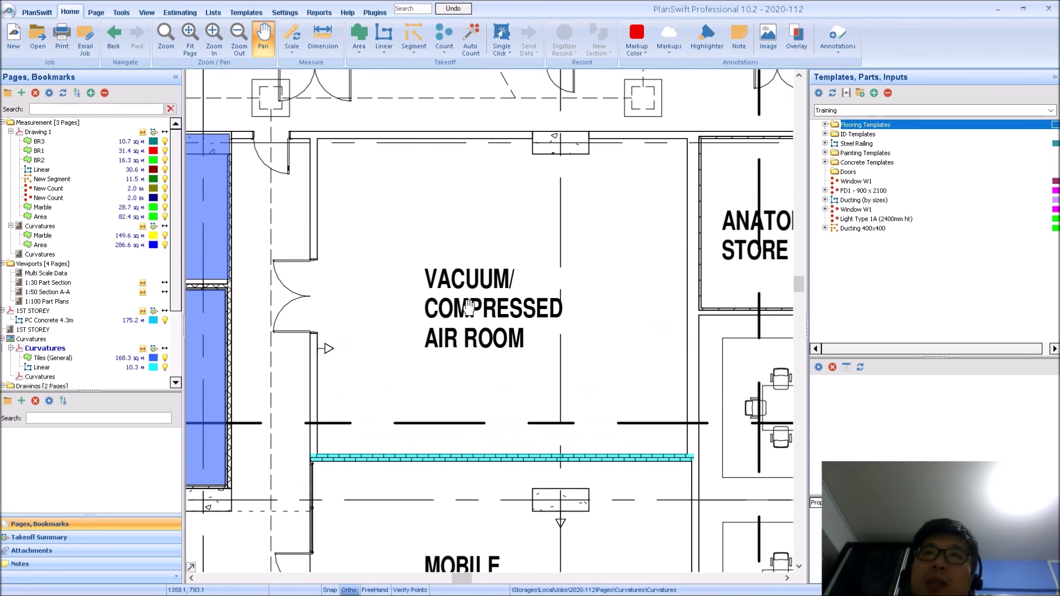